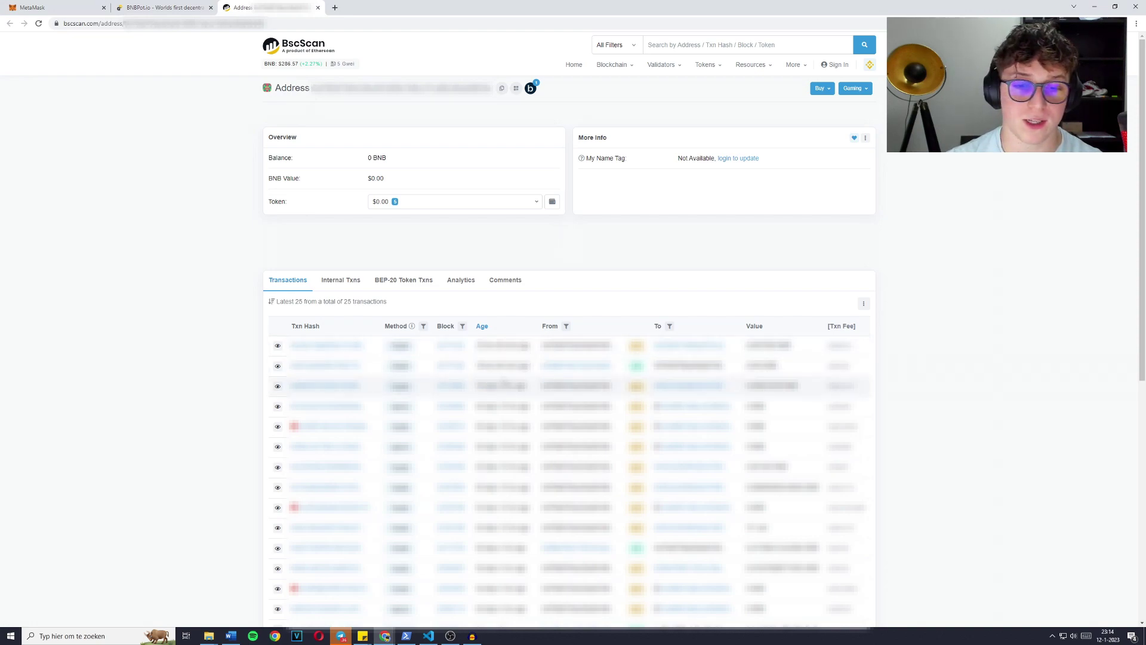
Step: Highlight the second transaction's value on BscScan, then move to the BNBPot.io staking page
mouse_move(503, 346)
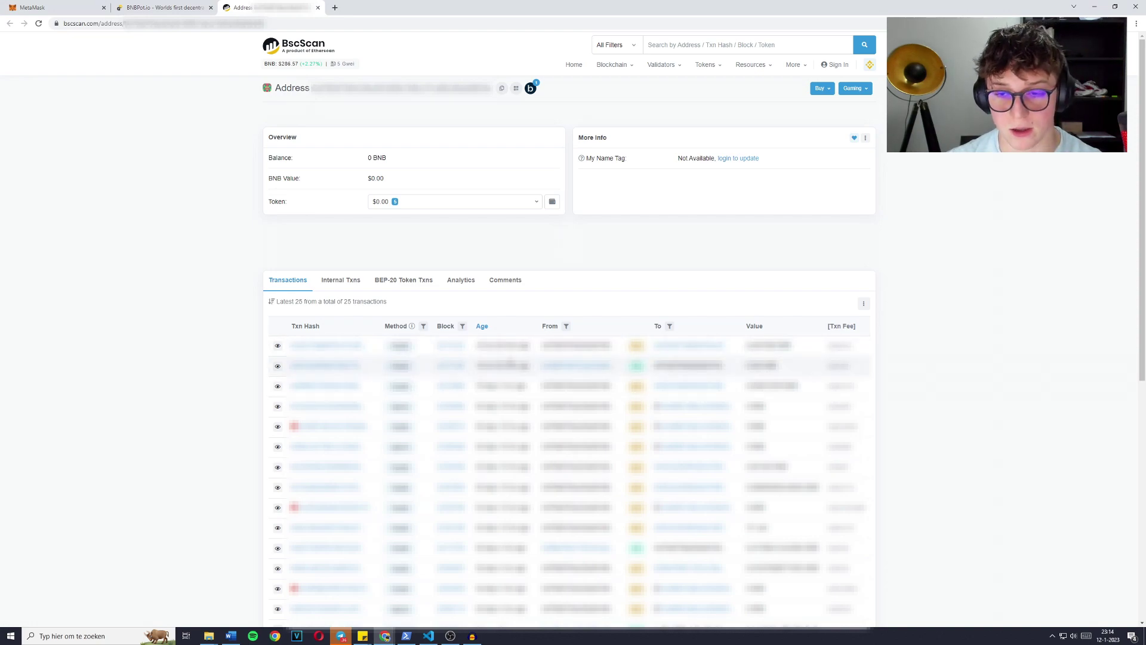
drag(741, 366, 787, 373)
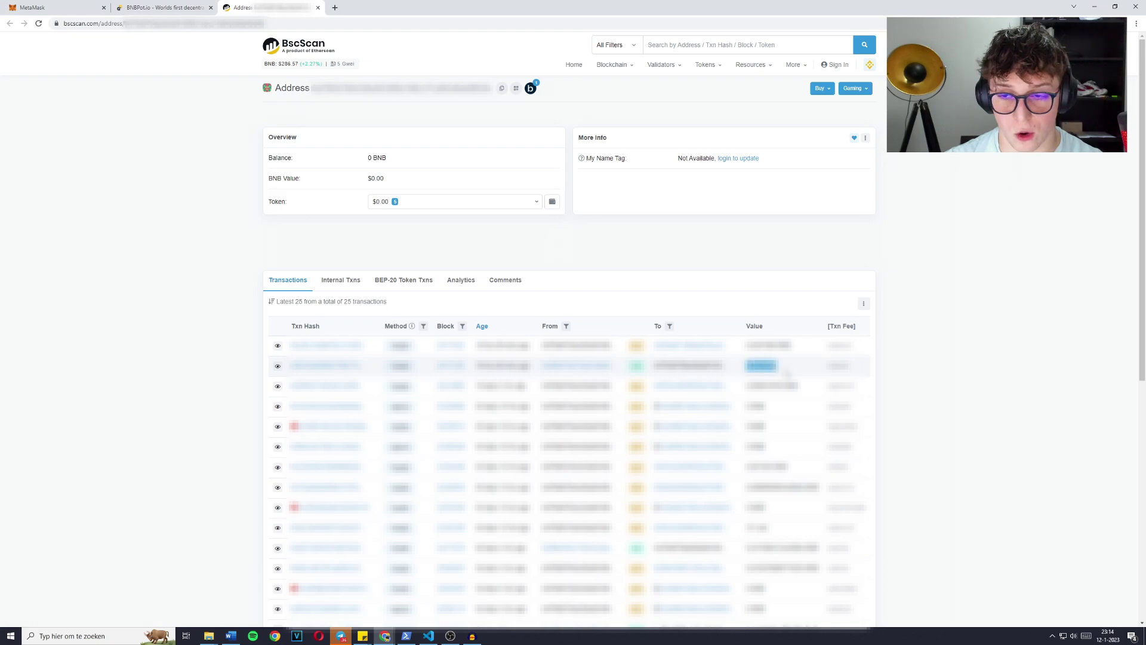
double_click(841, 365)
click(845, 366)
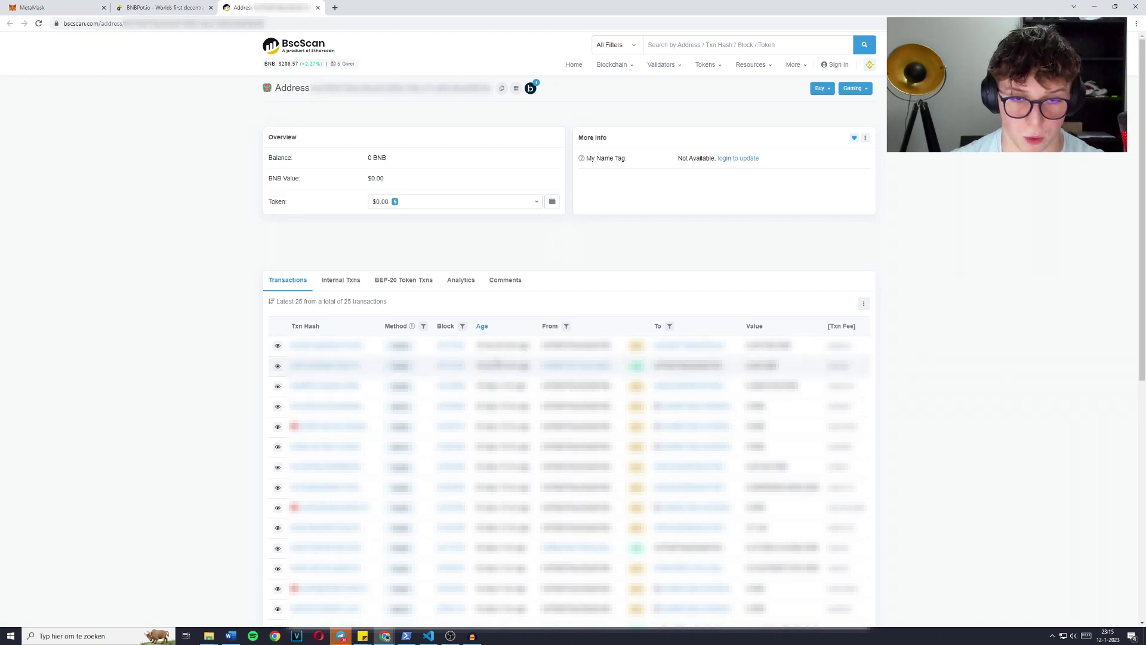
key(ctrl+shift+Tab)
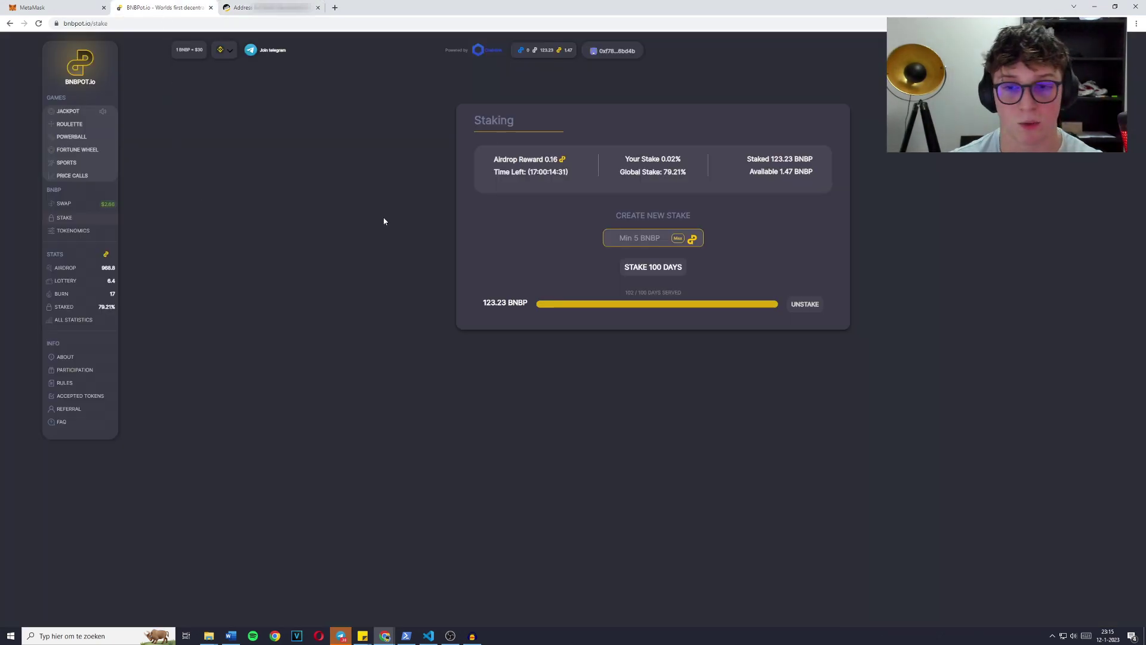
Step: Request unstaking of the 123.23 BNBP and place the MetaMask approval window beside the panel
click(807, 307)
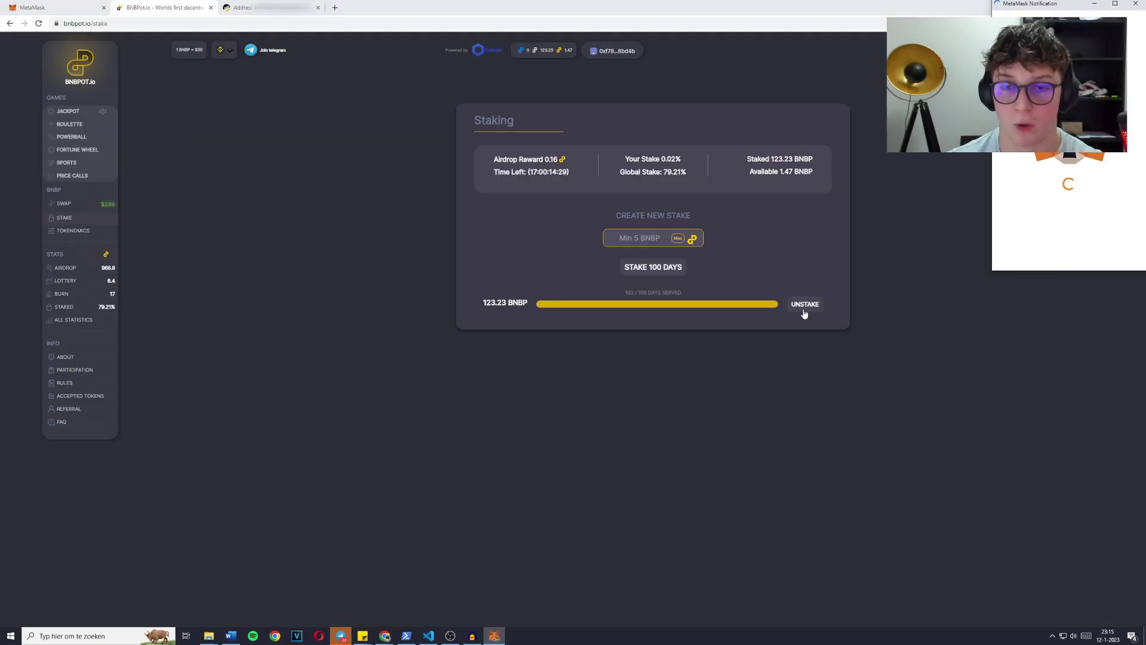
drag(1016, 4, 327, 100)
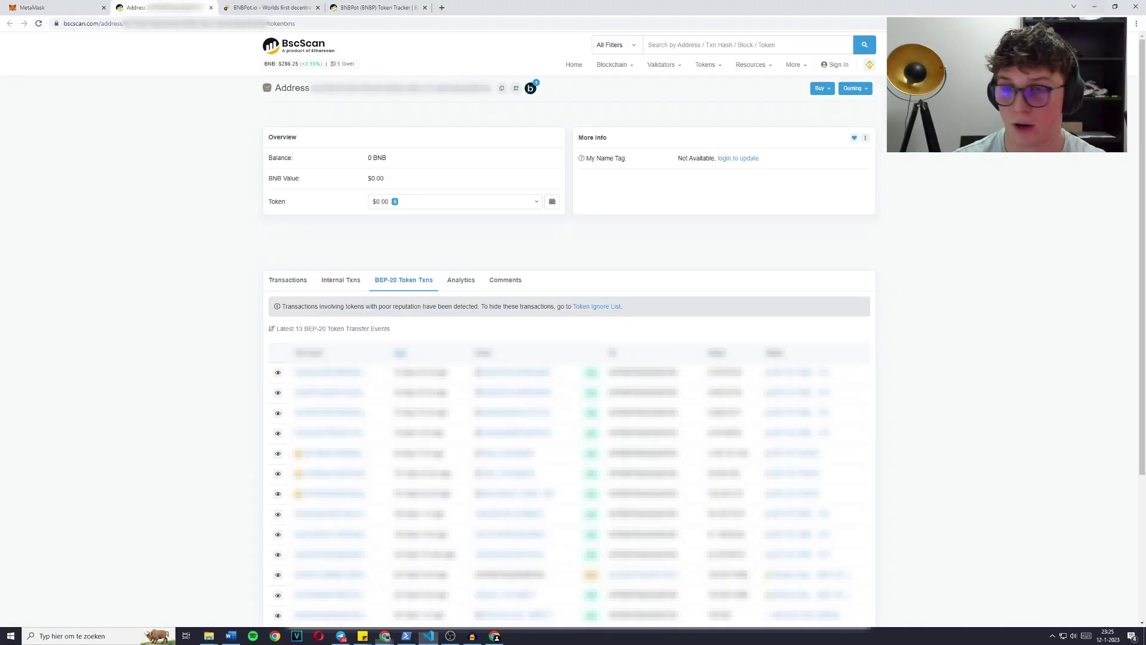
Step: Check the wallet's token holdings and refresh the list, glancing at the customer chat
click(453, 201)
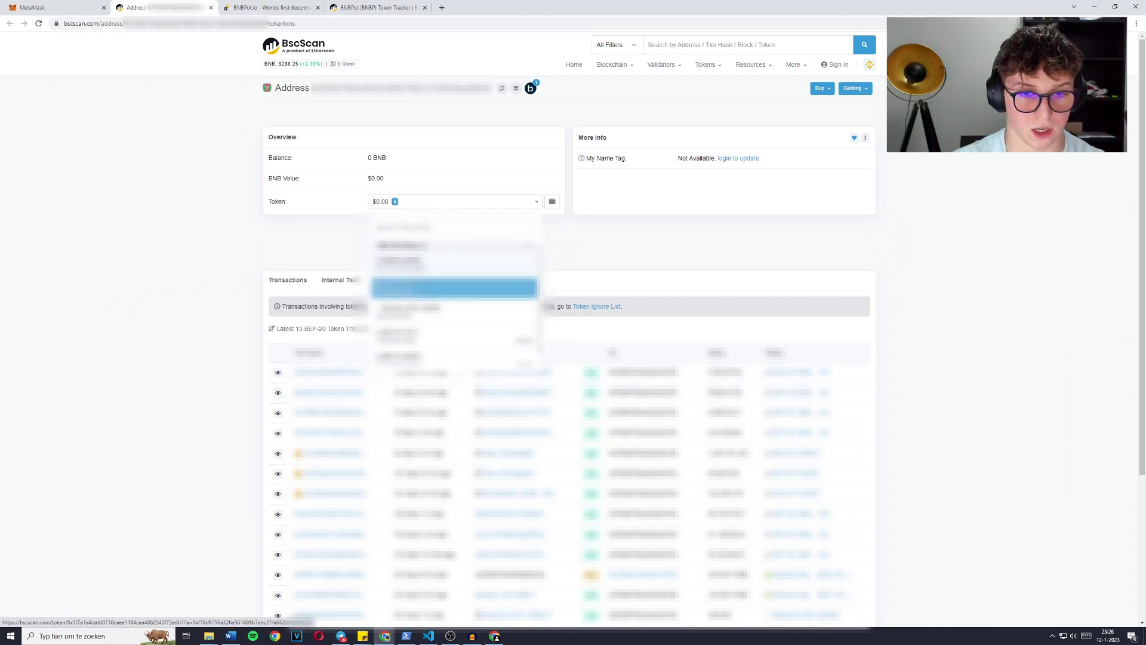
click(407, 287)
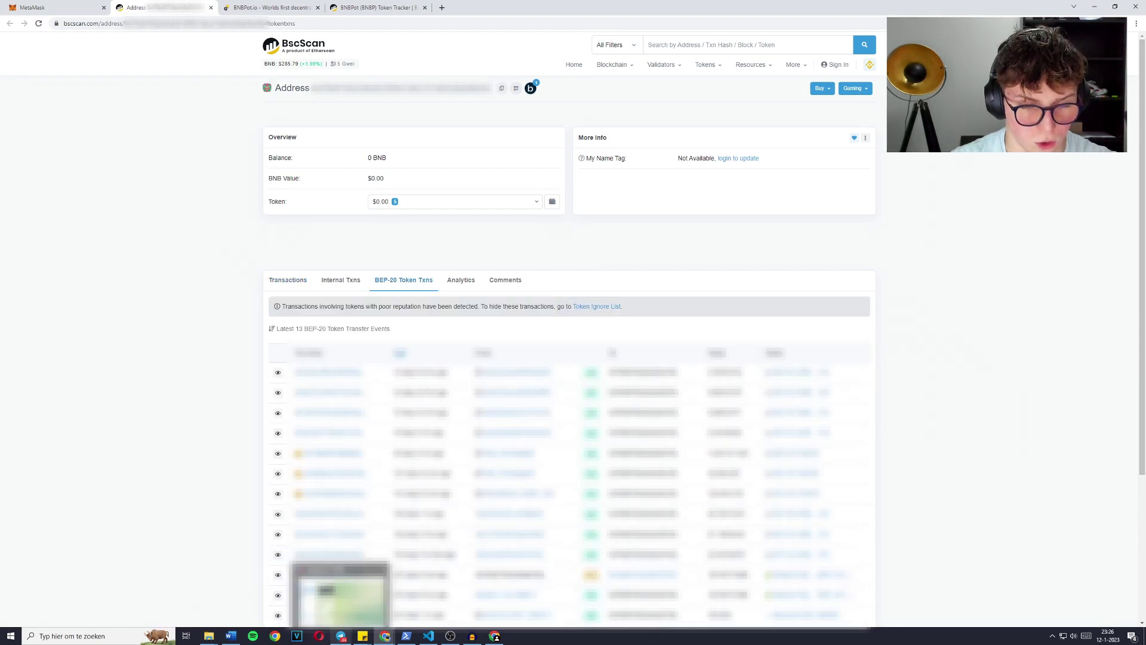
click(343, 637)
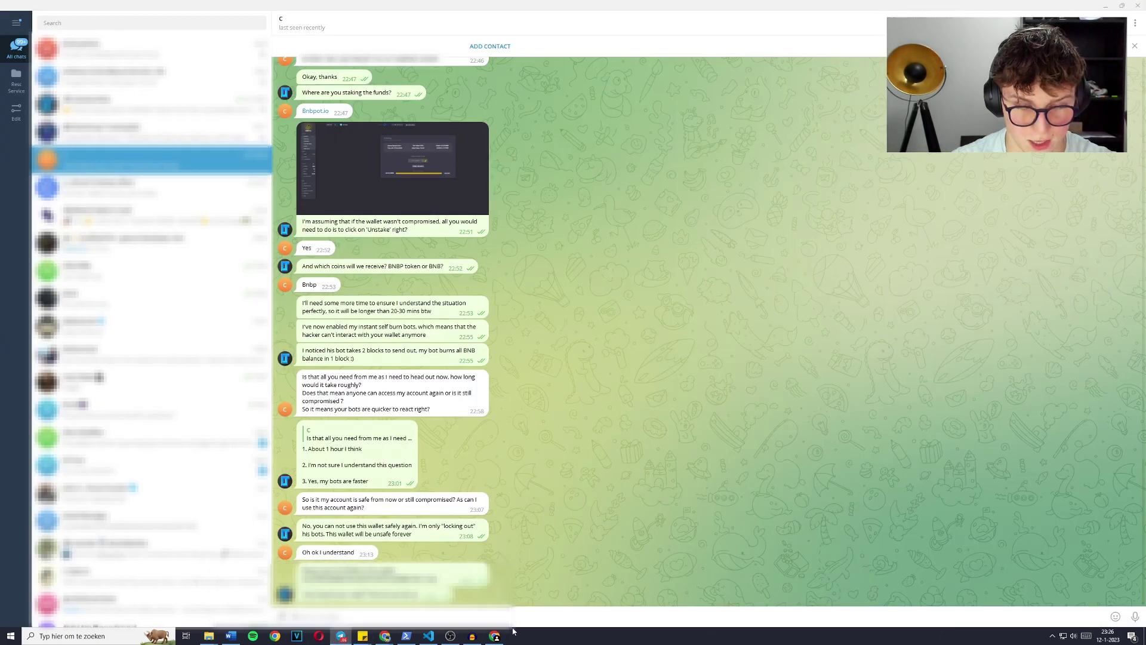
click(494, 636)
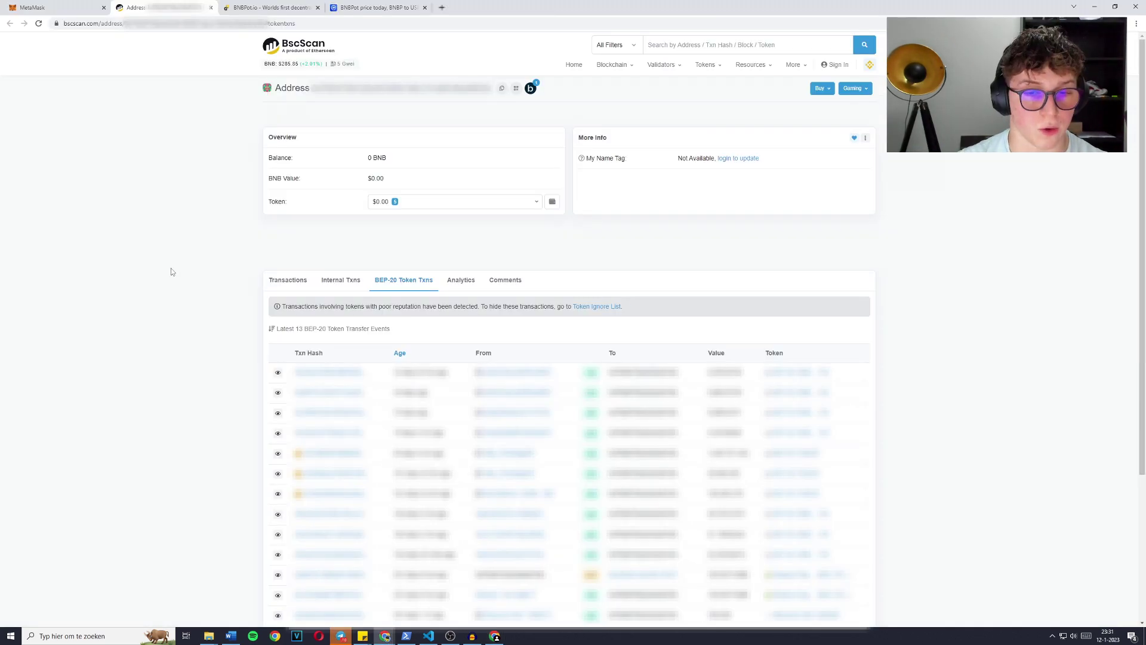
Step: Reload the address page and recheck Transactions and BEP-20 Token Txns until 14 transfers appear
key(F5)
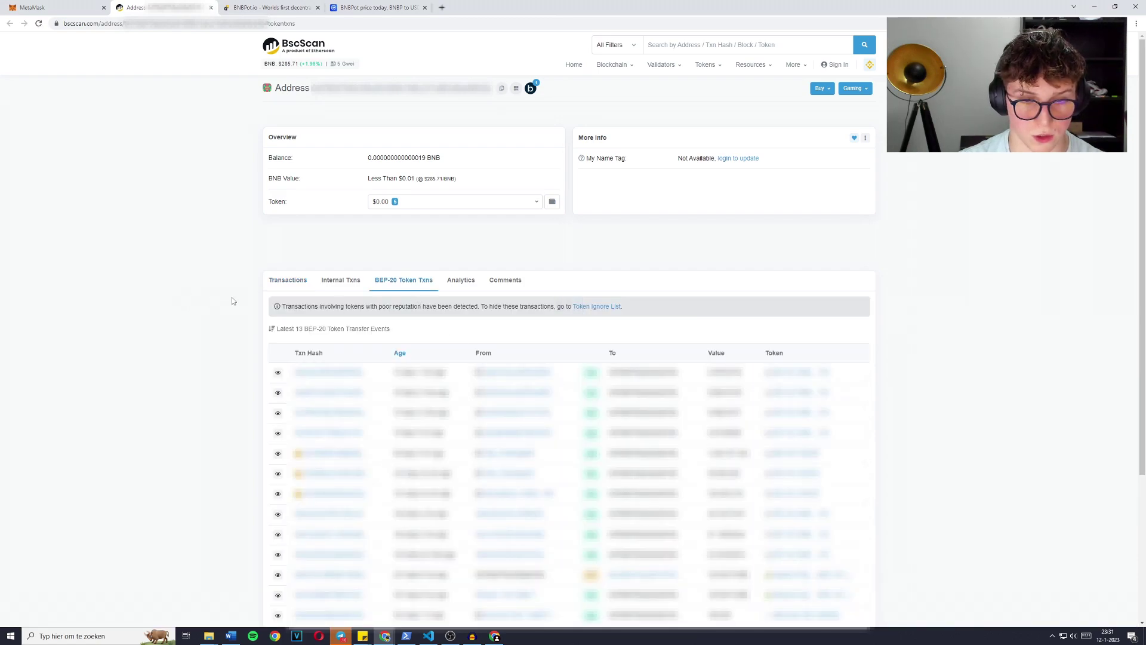
click(285, 283)
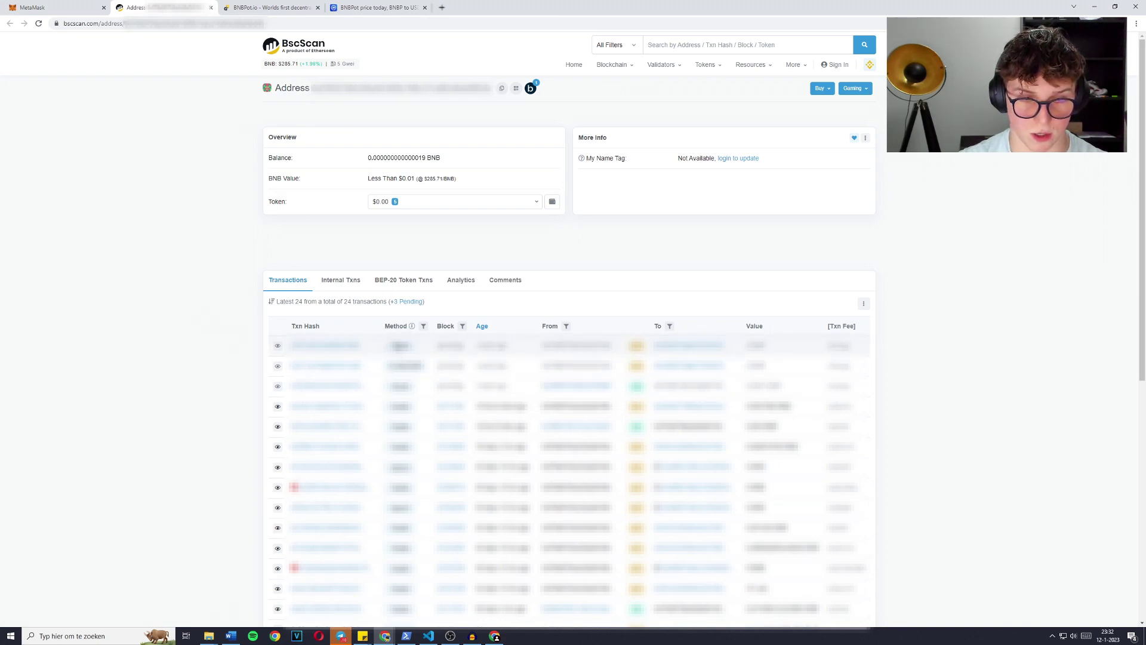
key(F5)
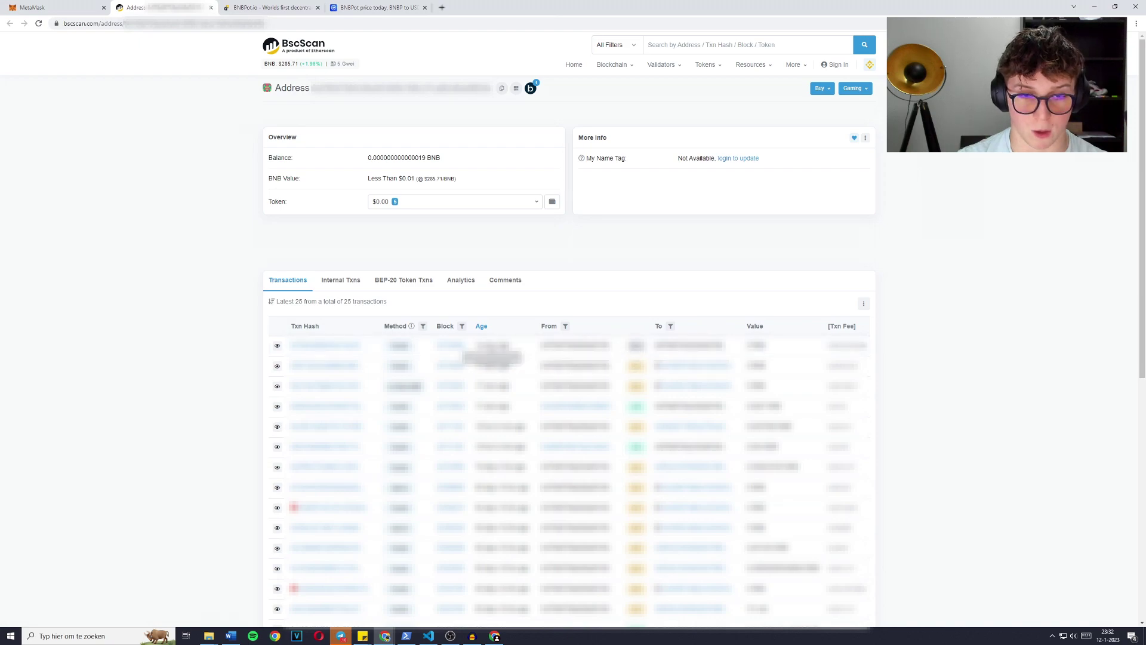
click(413, 289)
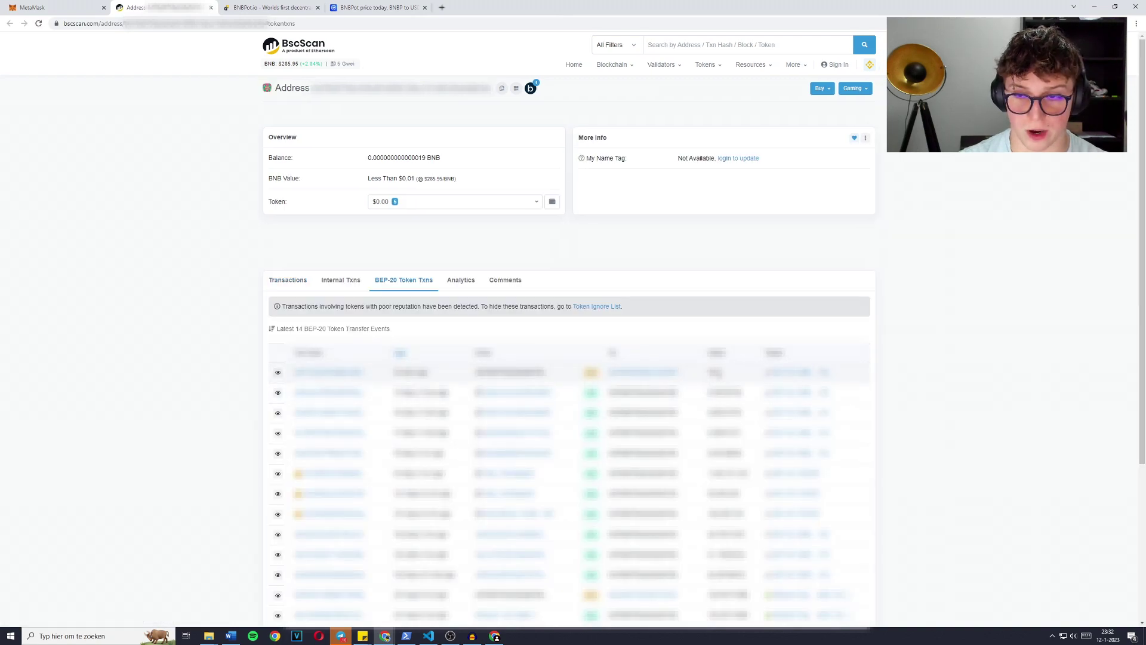
click(419, 206)
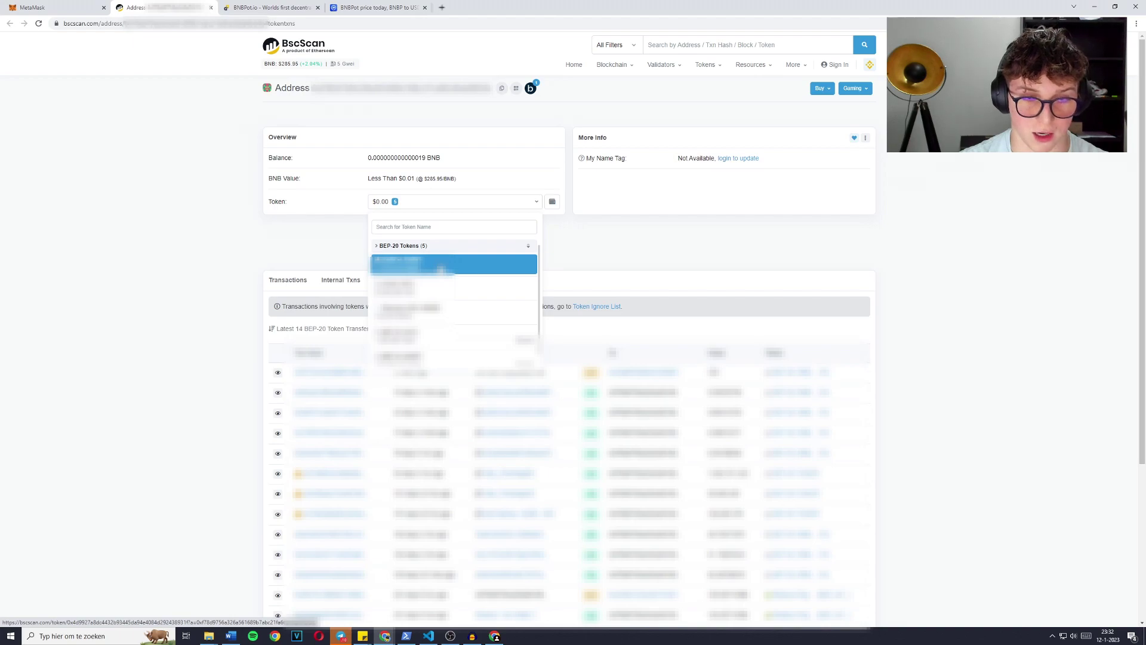
Step: Run the program under the Visual Studio Code debugger, then paste the token contract address into MetaMask
click(429, 636)
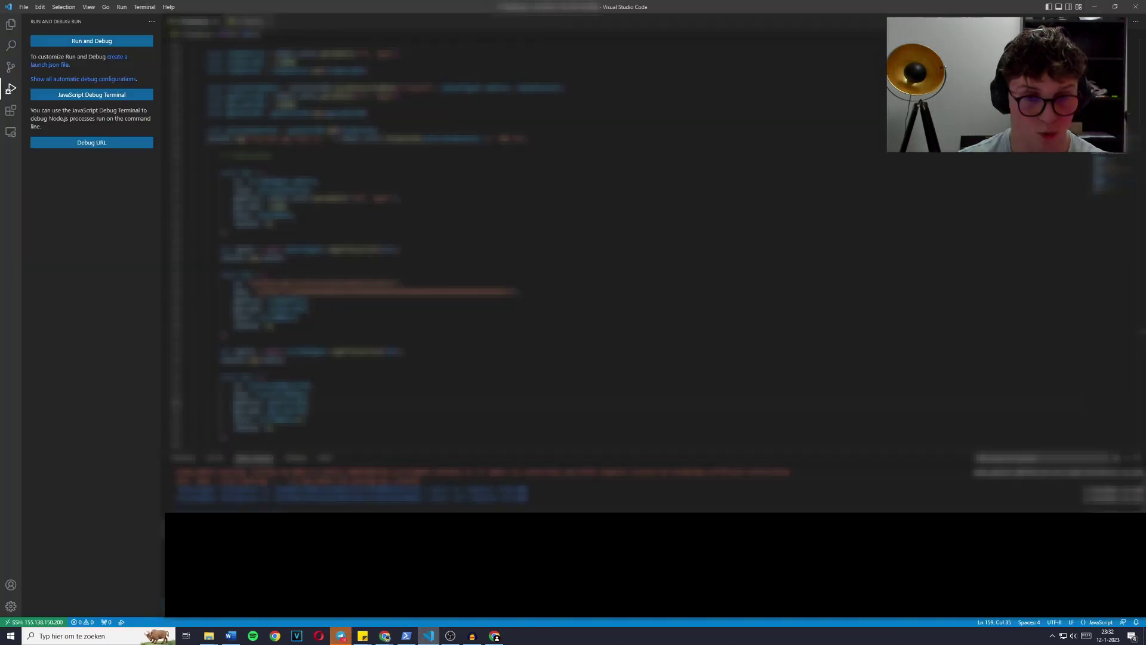
click(120, 7)
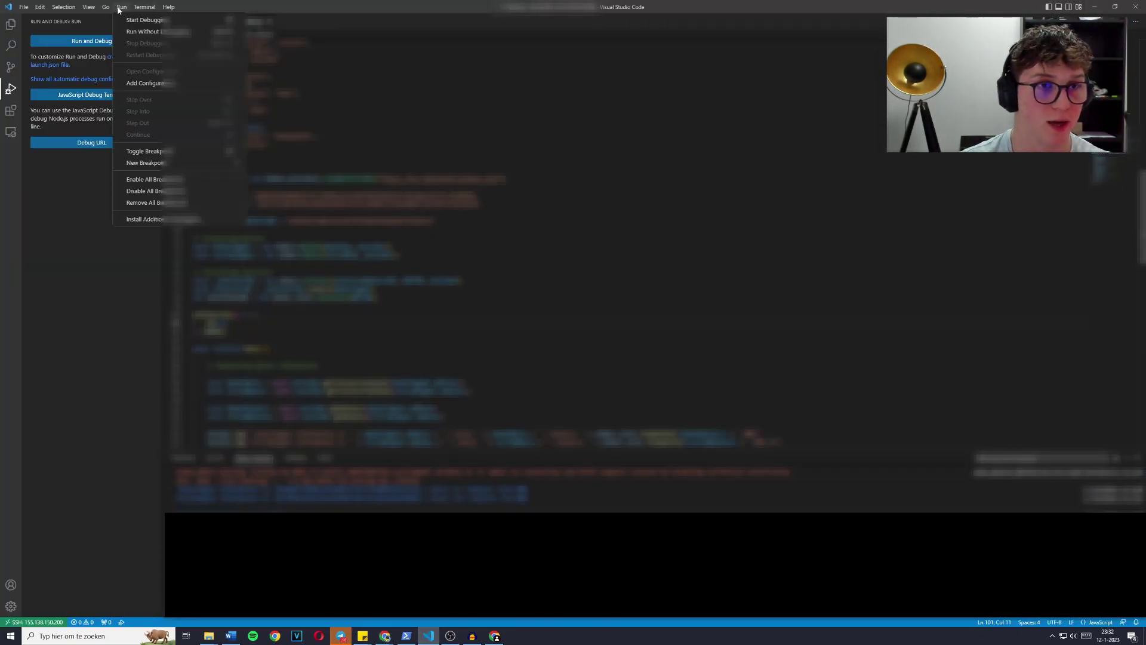
click(146, 31)
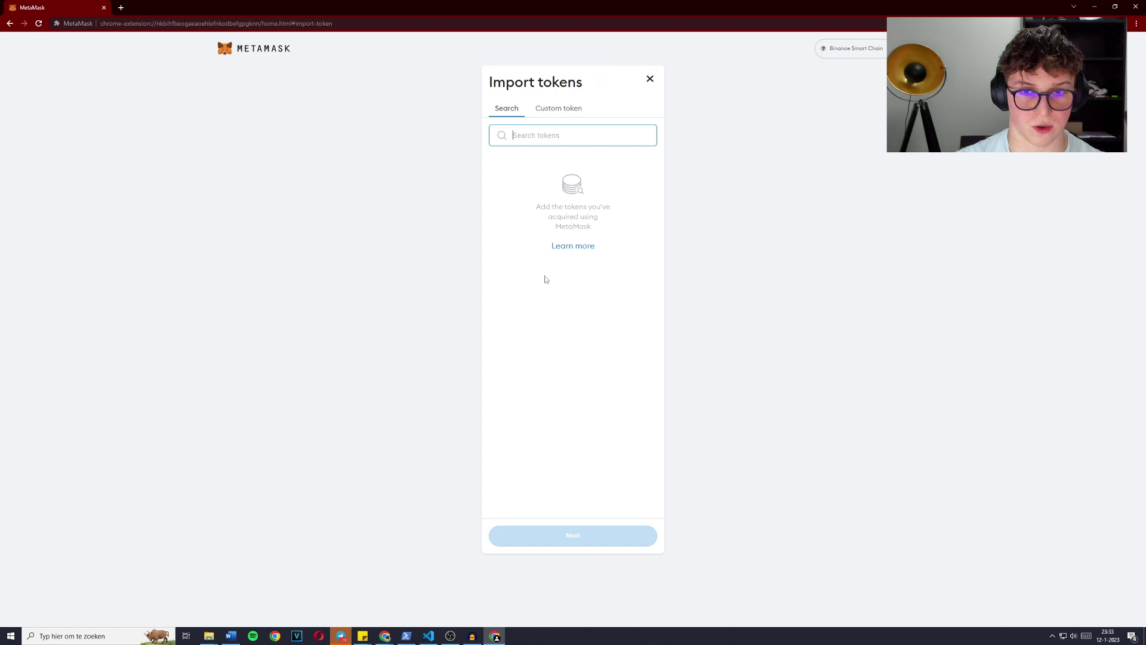
key(ctrl+v)
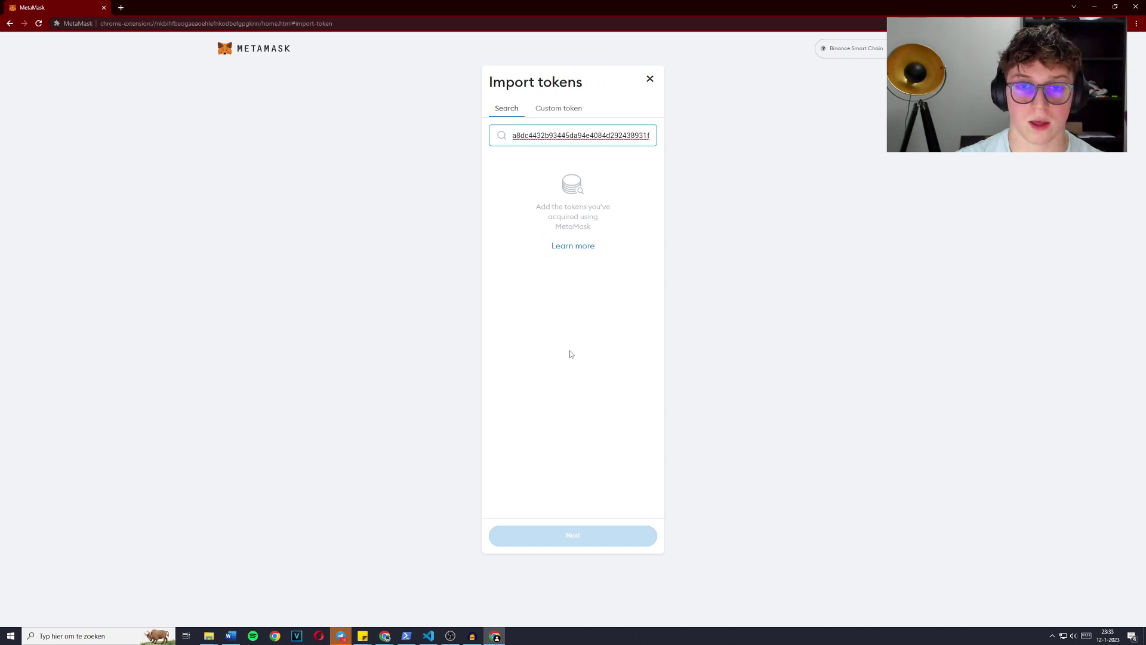
Step: Import BNBP as a custom token by its contract address, adding the 123 BNBP balance
click(548, 108)
key(ctrl+v)
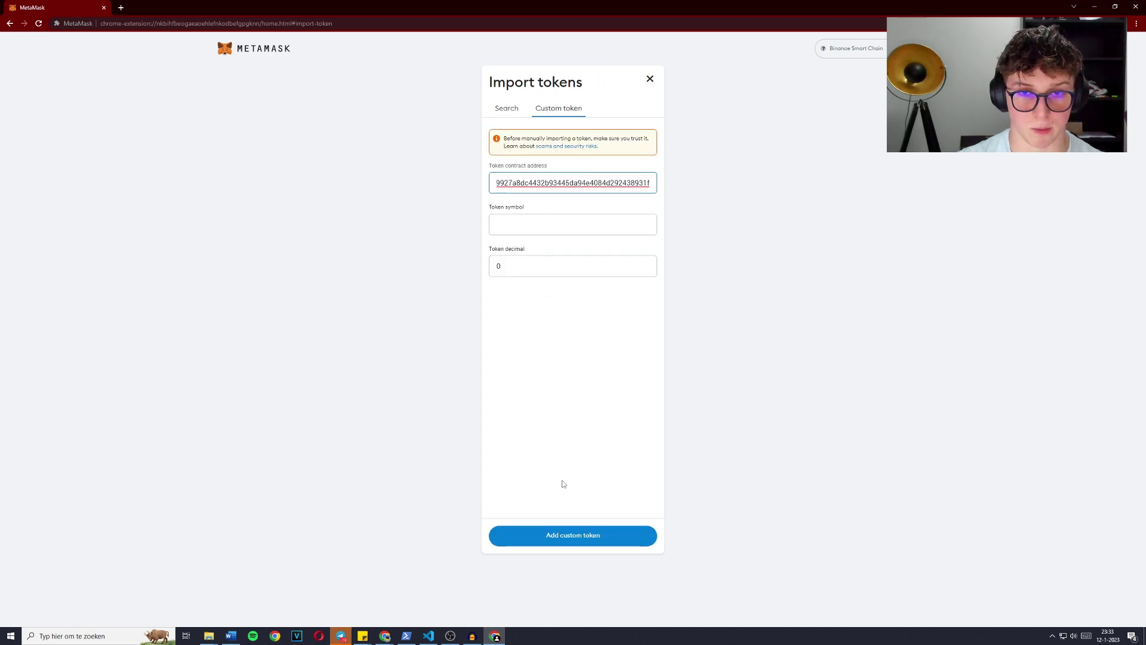
click(563, 537)
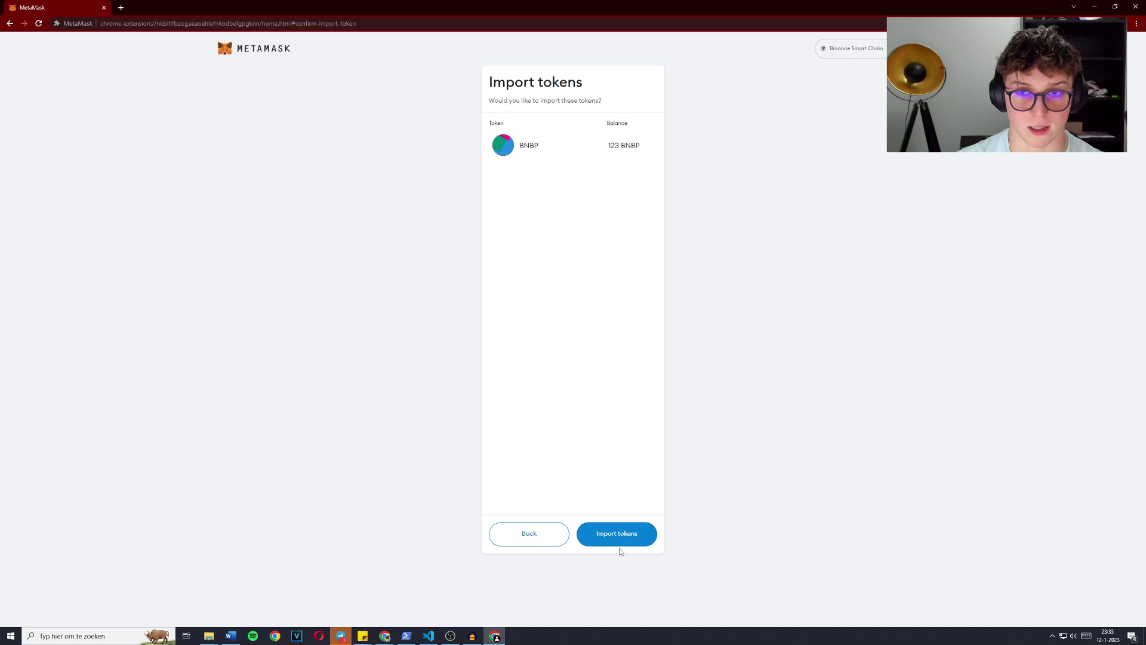
click(618, 546)
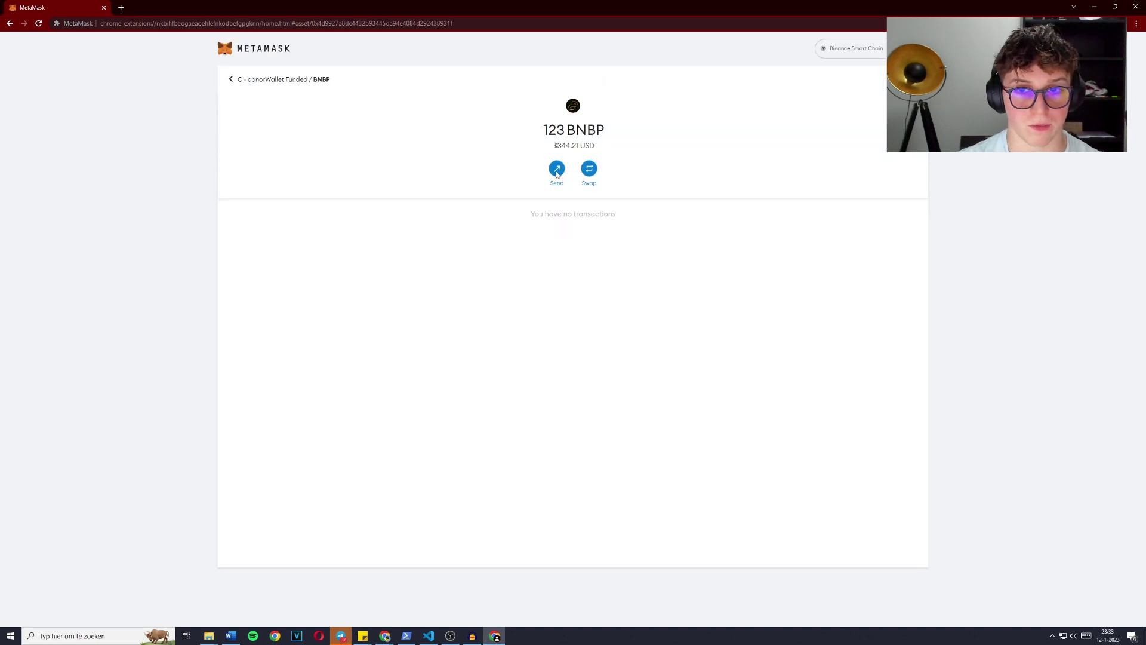
Step: Back out of the swap form and open the 123 BNBP token details
click(589, 168)
click(654, 79)
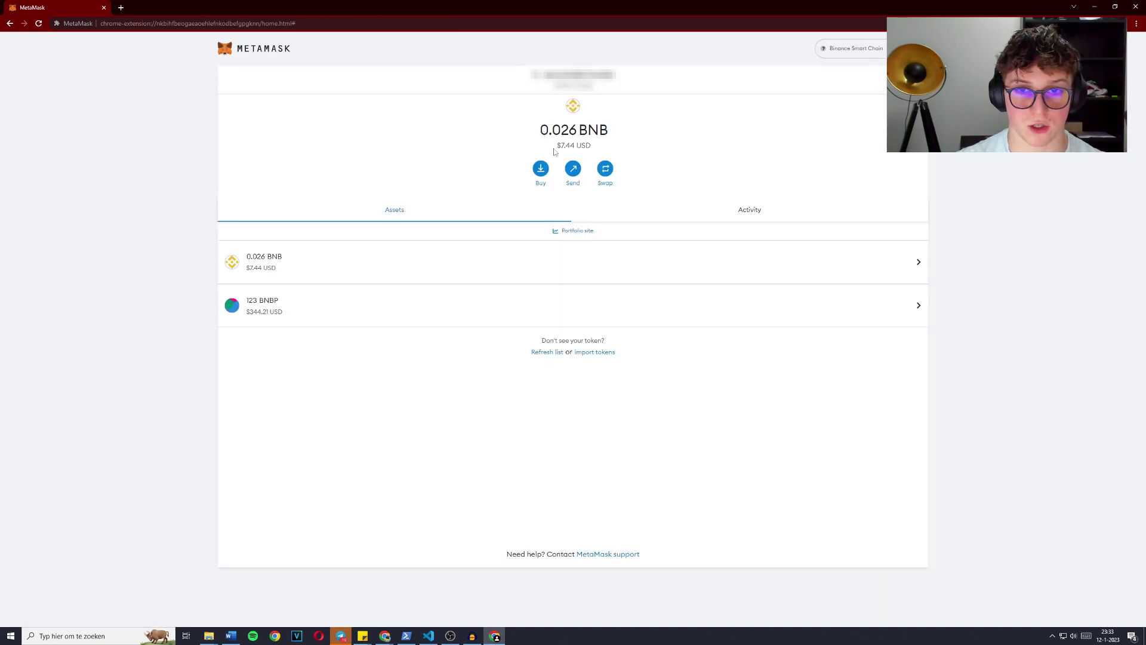
click(294, 320)
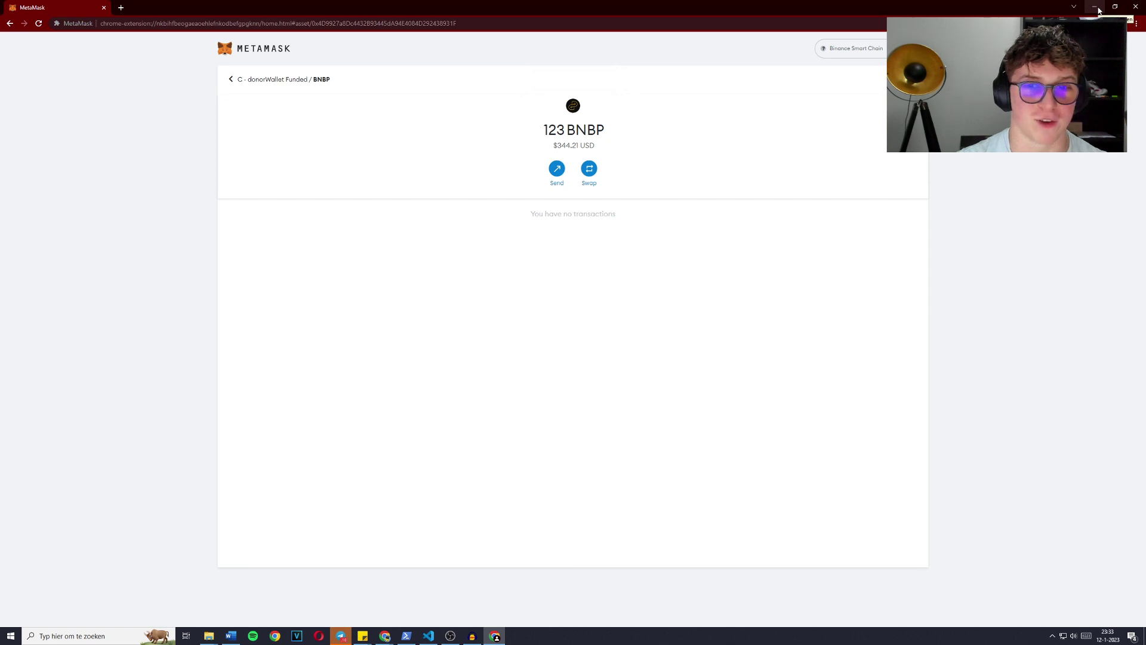
Step: Fill the BNBP swap with the full balance and check the BNBPot price on CoinMarketCap
click(589, 170)
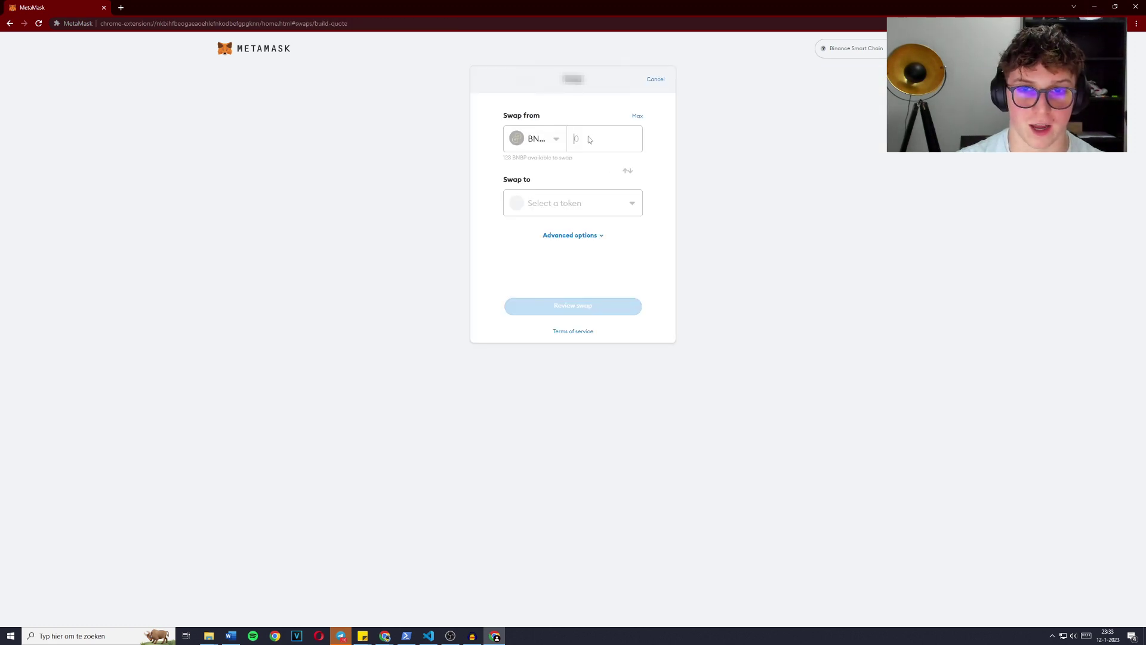
click(634, 118)
key(alt+Tab)
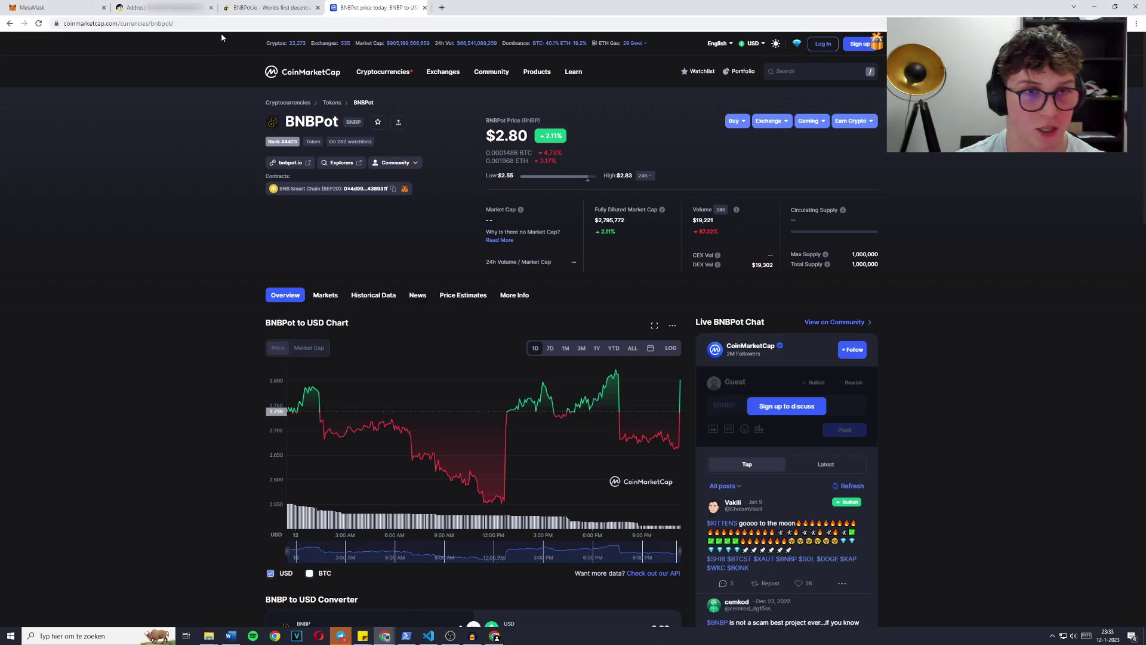
click(168, 8)
click(269, 8)
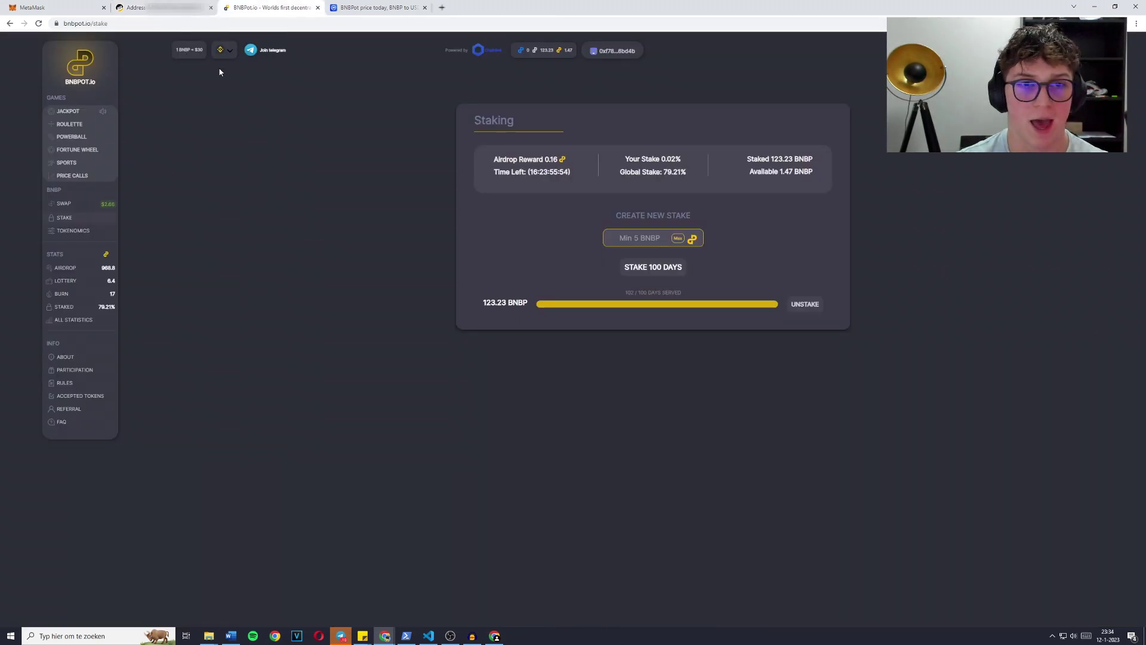
click(370, 7)
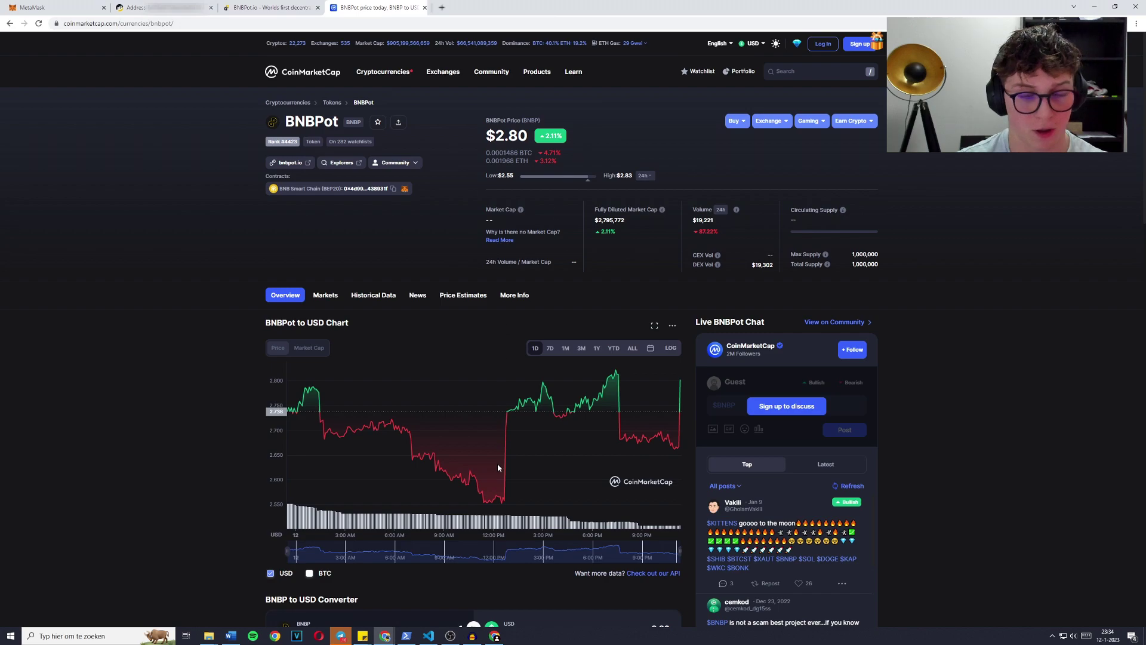
key(alt+Tab)
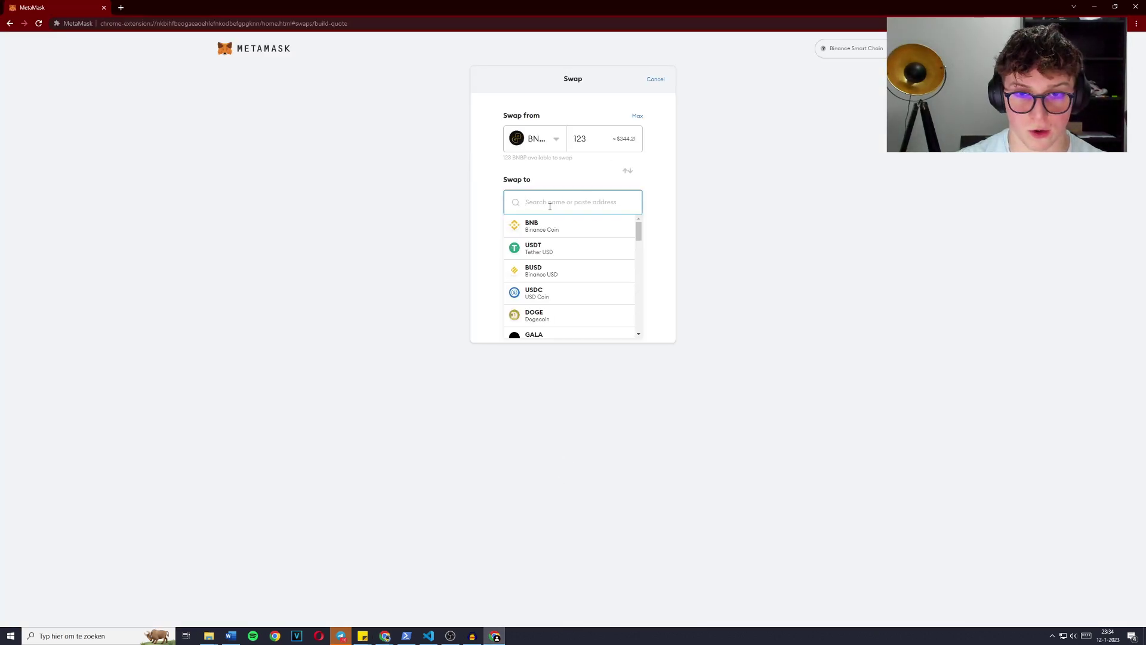
Step: Swap all 123 BNBP to BNB, dismiss the notice, and mark the 1.188 BNB balance
click(557, 225)
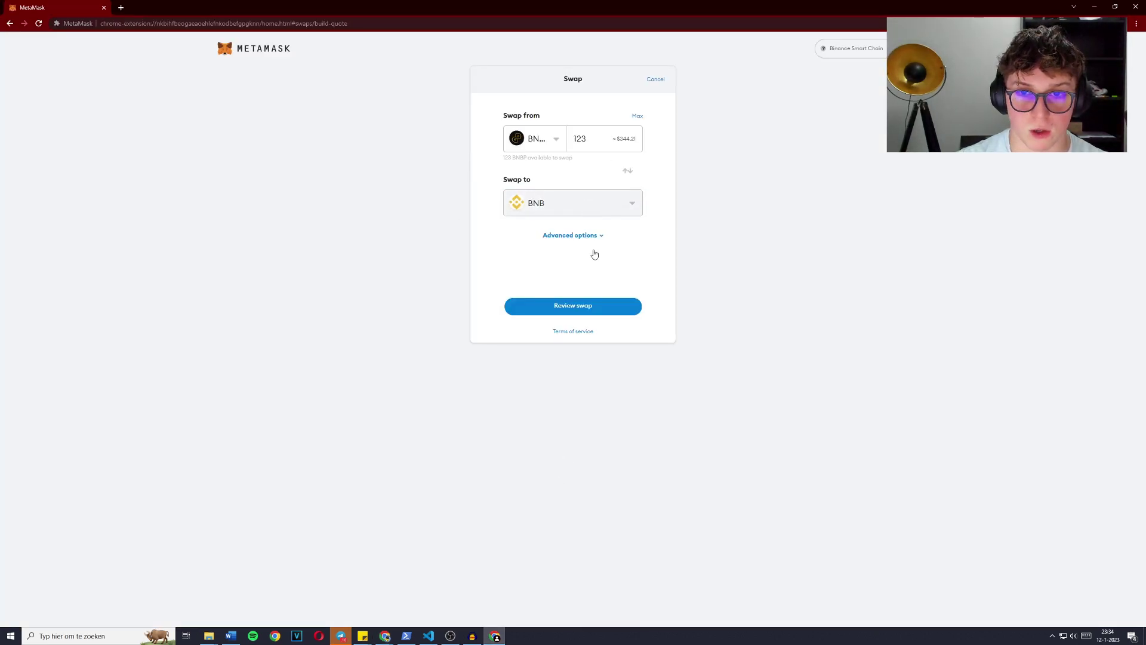
click(557, 308)
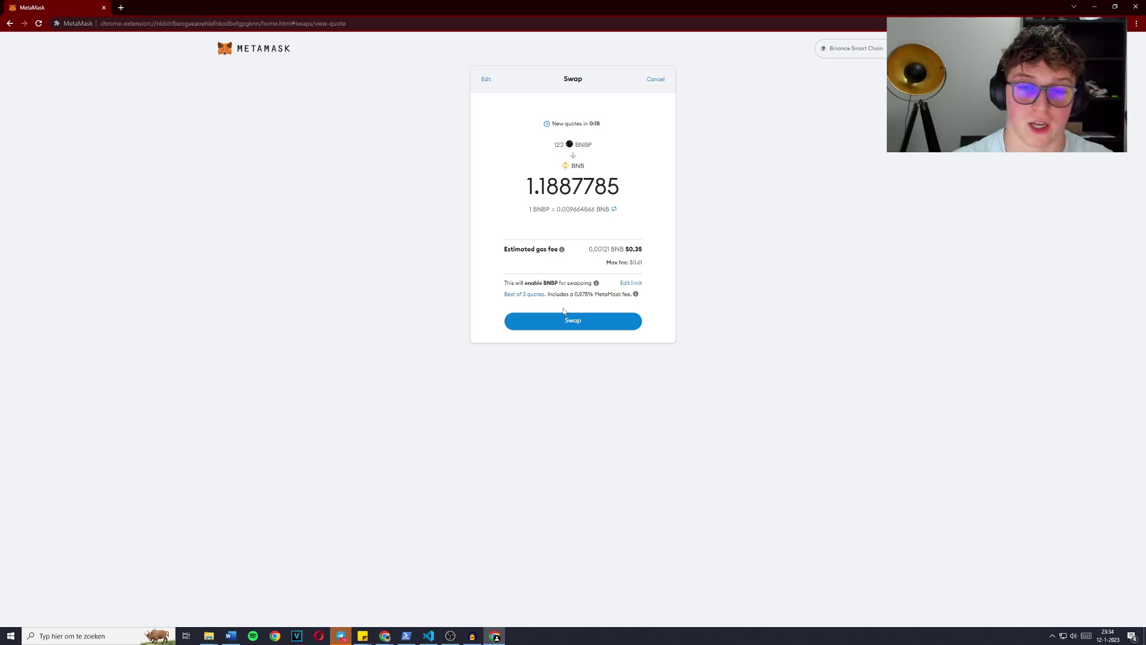
click(566, 323)
click(572, 321)
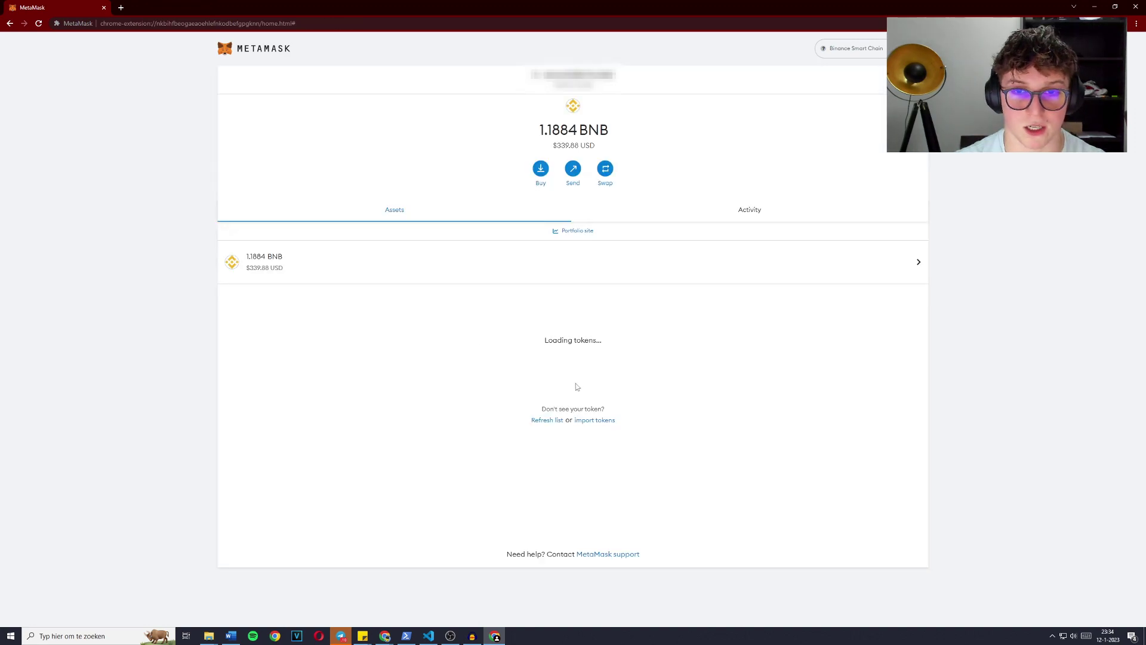
drag(537, 133, 567, 132)
Step: Start a BNB send, retrieving the customer's wallet address from the chat
click(566, 132)
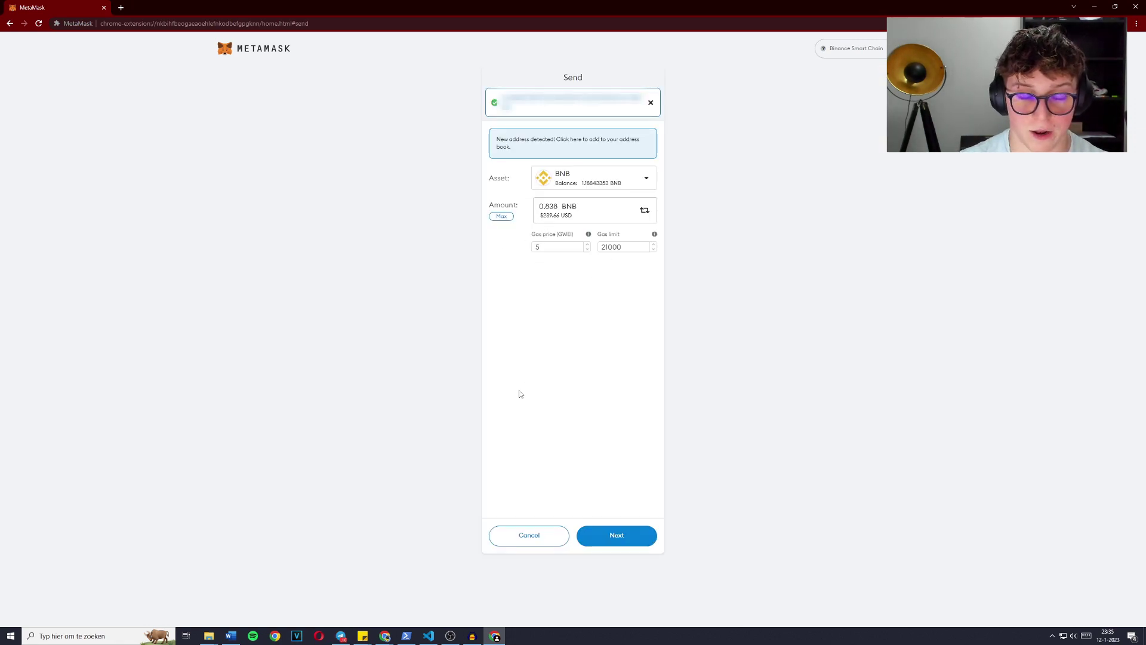
click(341, 636)
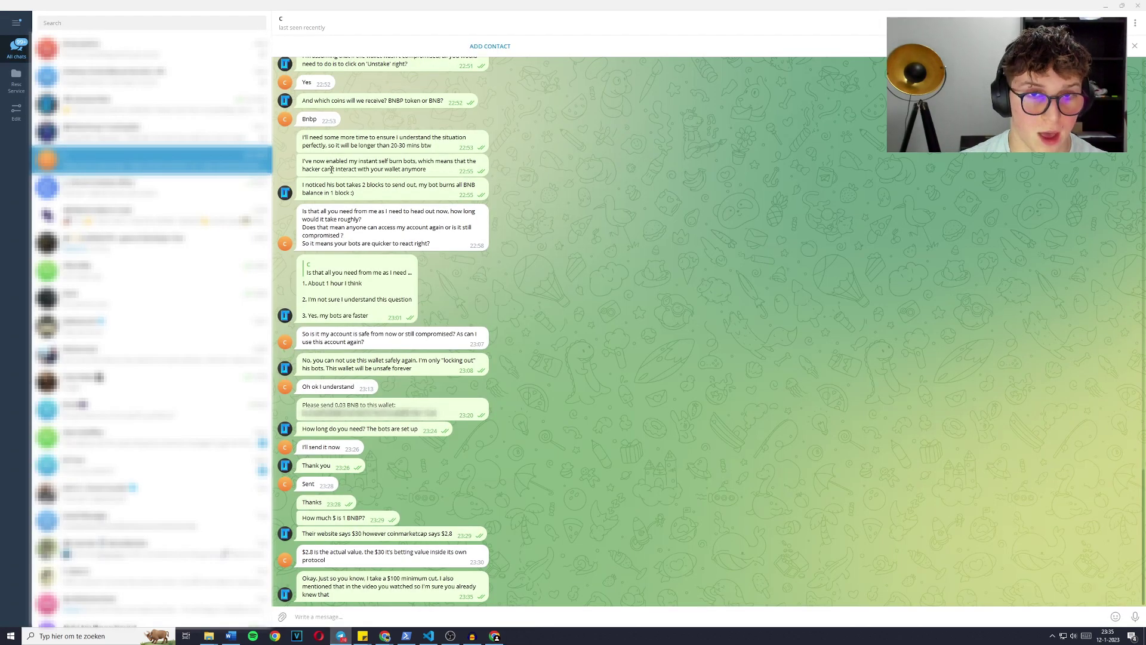
scroll(331, 169, up, 1)
scroll(367, 411, up, 2)
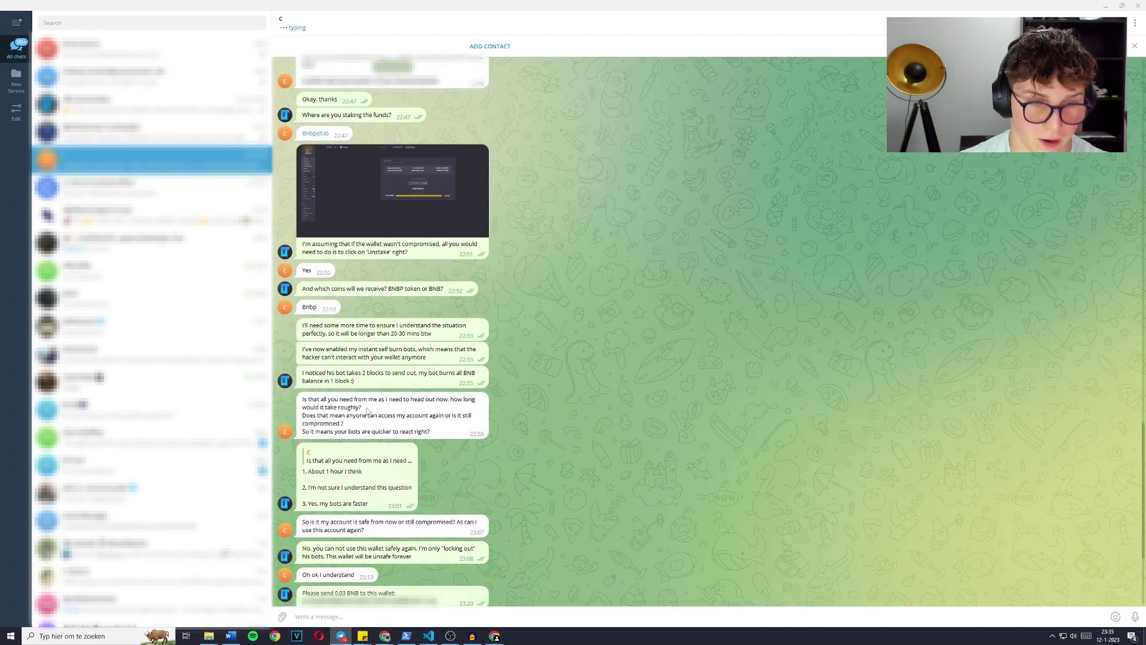
scroll(367, 410, up, 3)
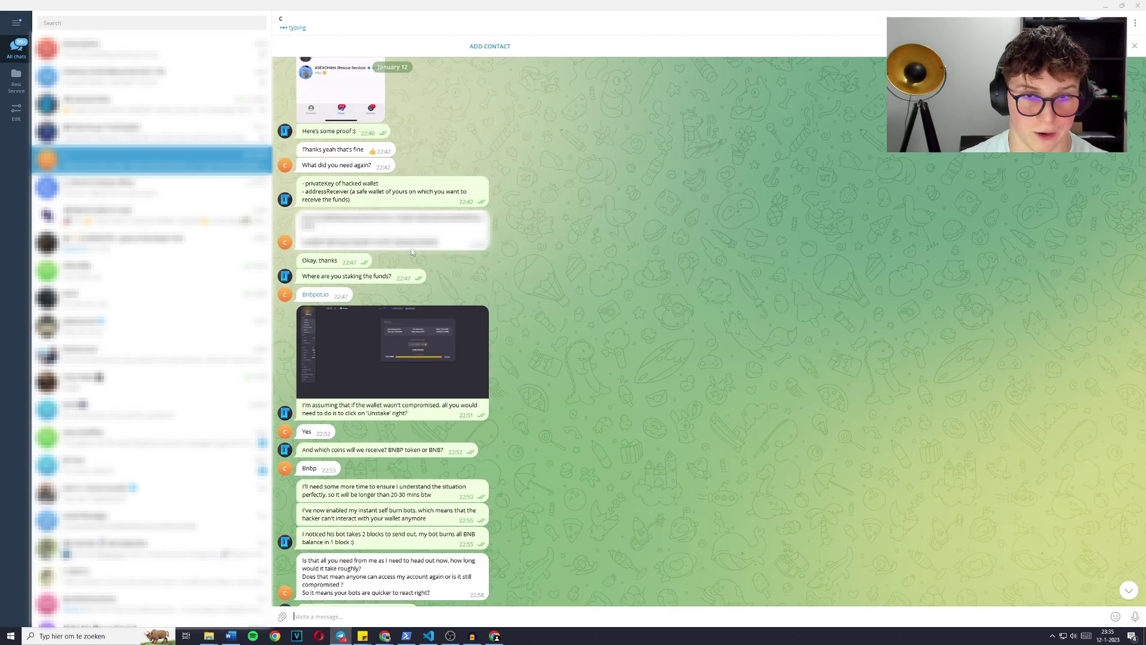
key(alt+Tab)
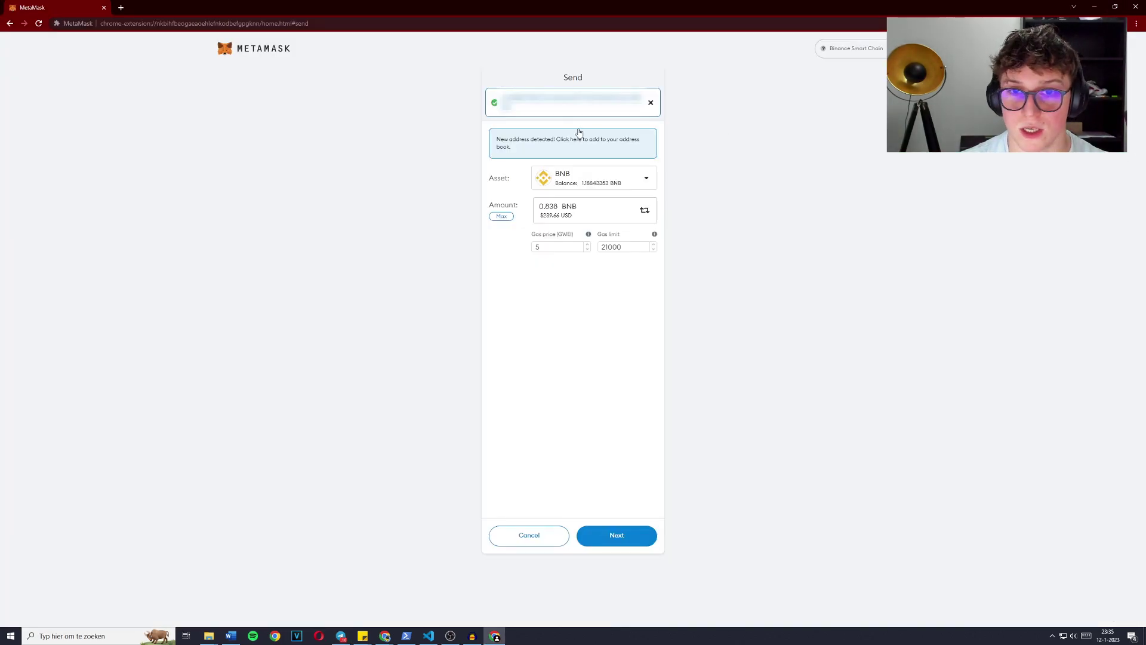
Step: Confirm sending 0.838 BNB to the customer's address and view the transfer on BscScan
click(620, 536)
click(620, 536)
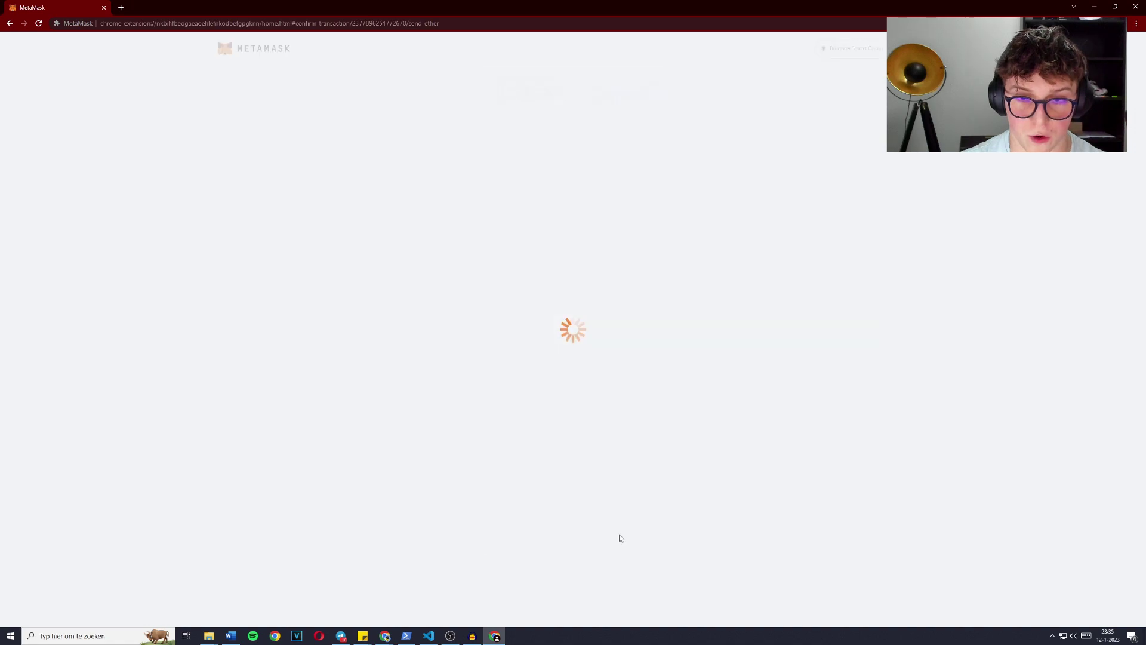
click(910, 107)
click(848, 155)
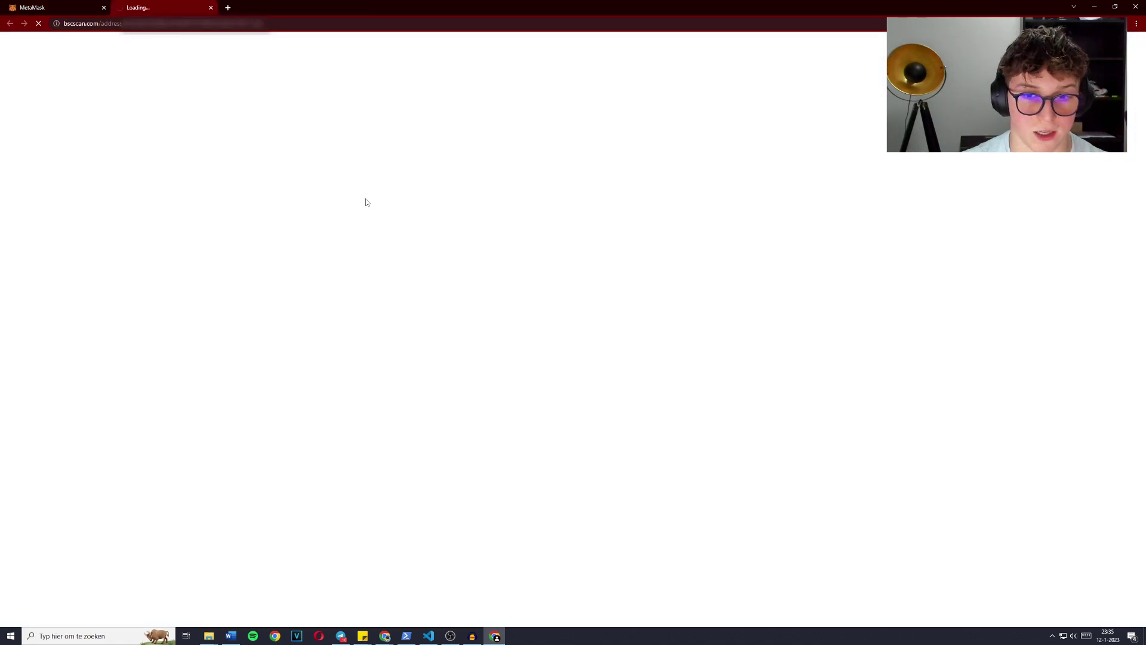